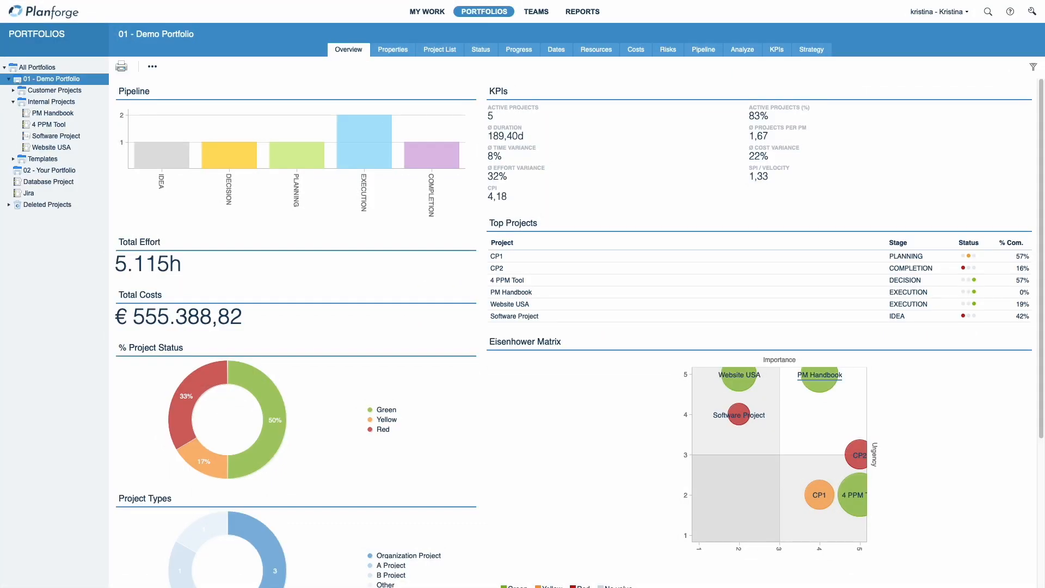
# Step: Browse the Demo Portfolio's Analyze views: the scoring list, the portfolio matrix and the project cockpit
pyautogui.click(739, 49)
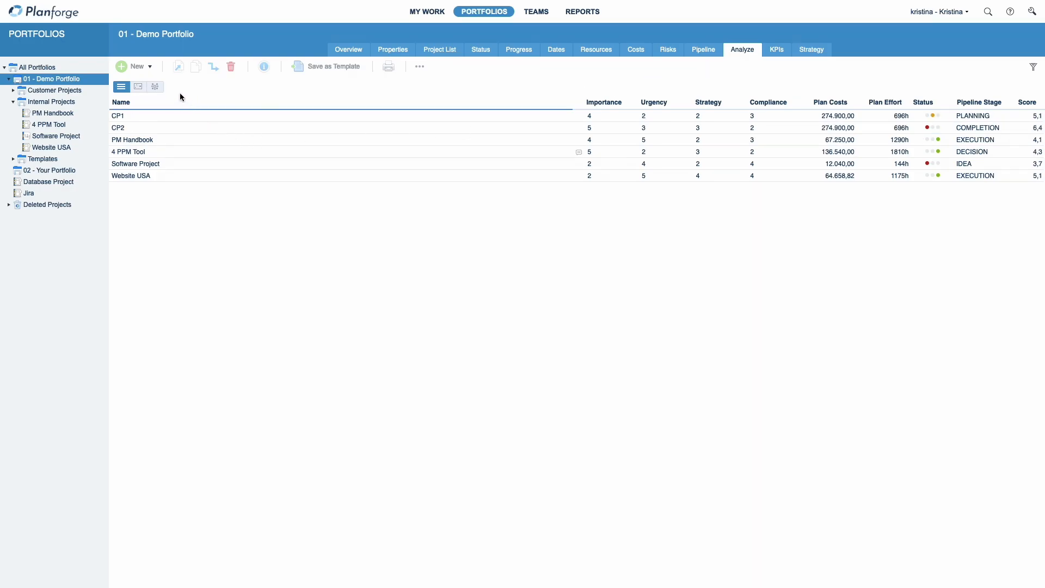
pyautogui.click(140, 87)
pyautogui.click(152, 88)
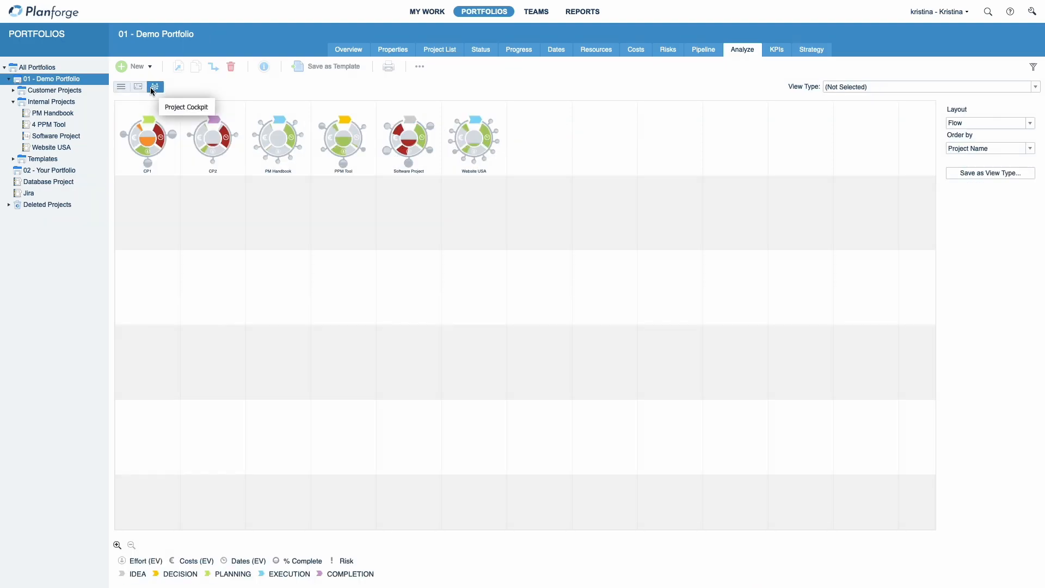
pyautogui.click(121, 87)
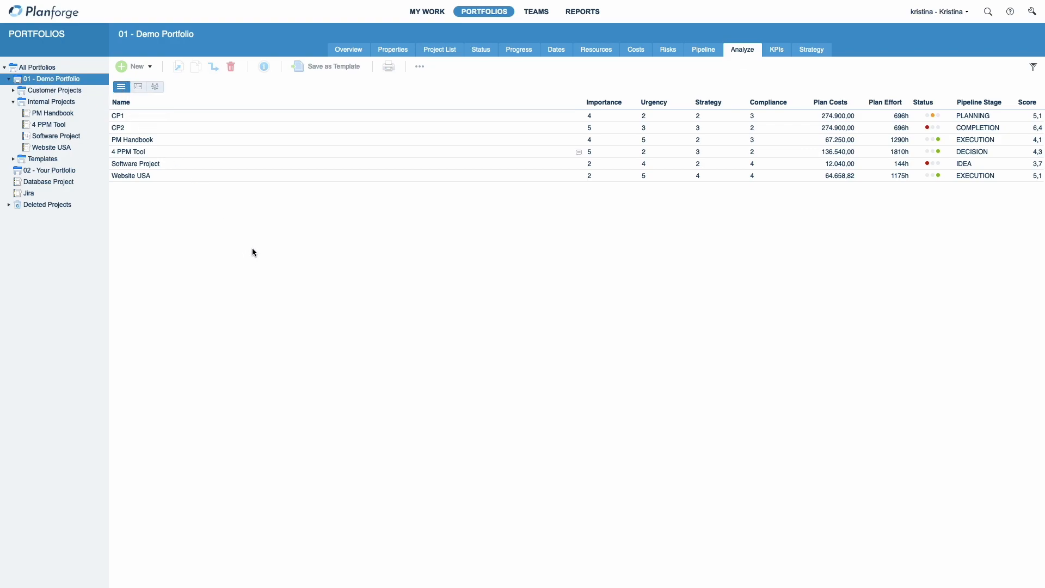
# Step: Open the 4 PPM Tool project's evaluation, set Importance to 4 and Strategy to 5, and save
pyautogui.click(124, 154)
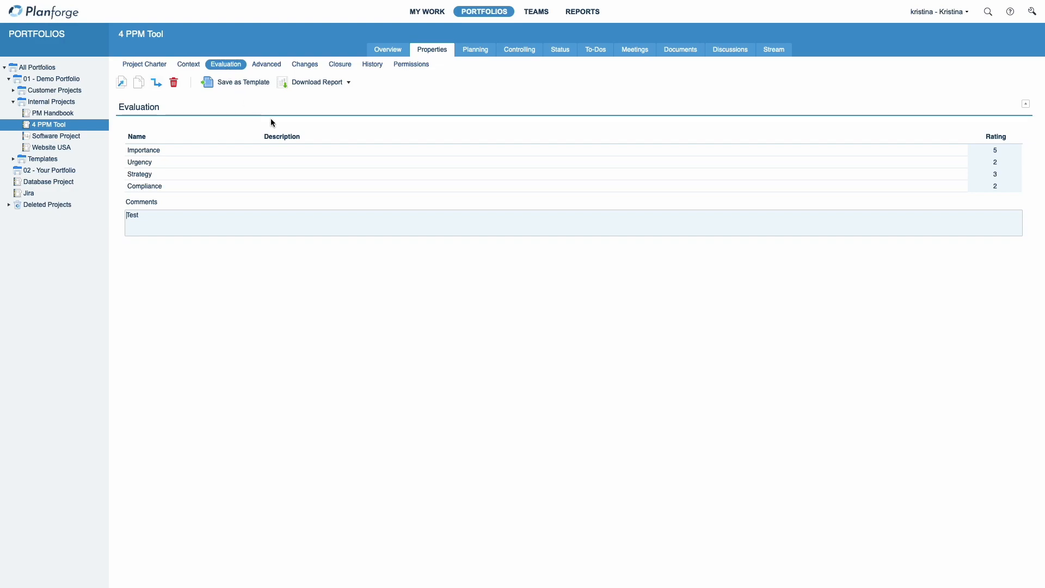
pyautogui.click(993, 153)
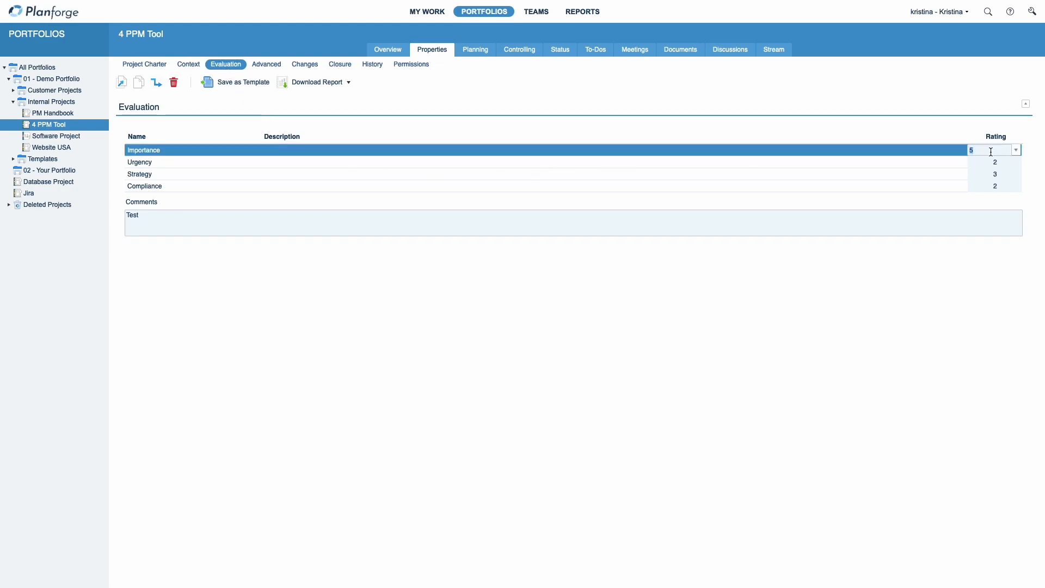
pyautogui.write('4')
pyautogui.click(982, 161)
pyautogui.click(979, 175)
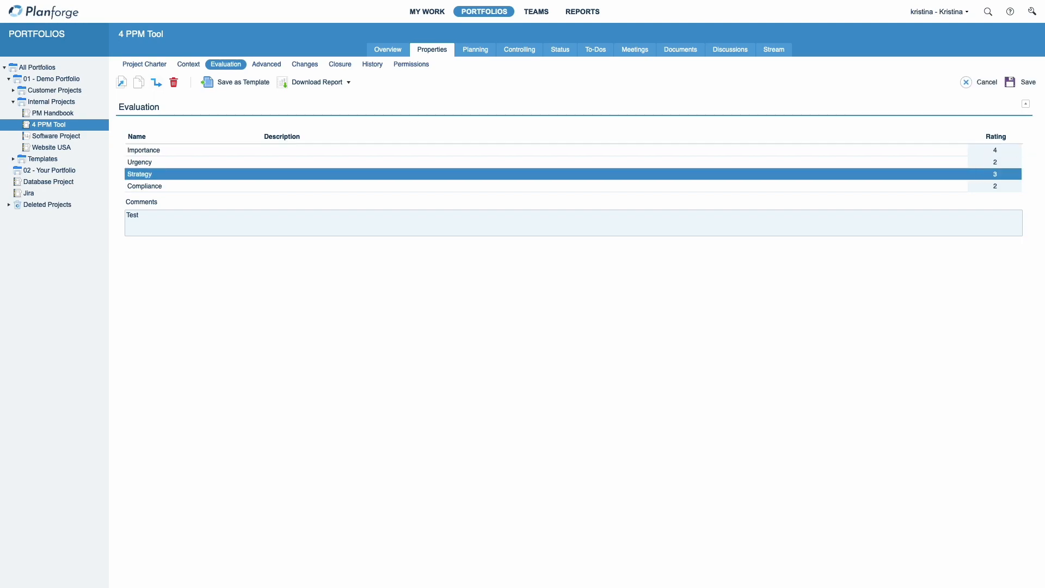
pyautogui.write('4')
pyautogui.click(973, 198)
pyautogui.click(856, 225)
pyautogui.click(1009, 82)
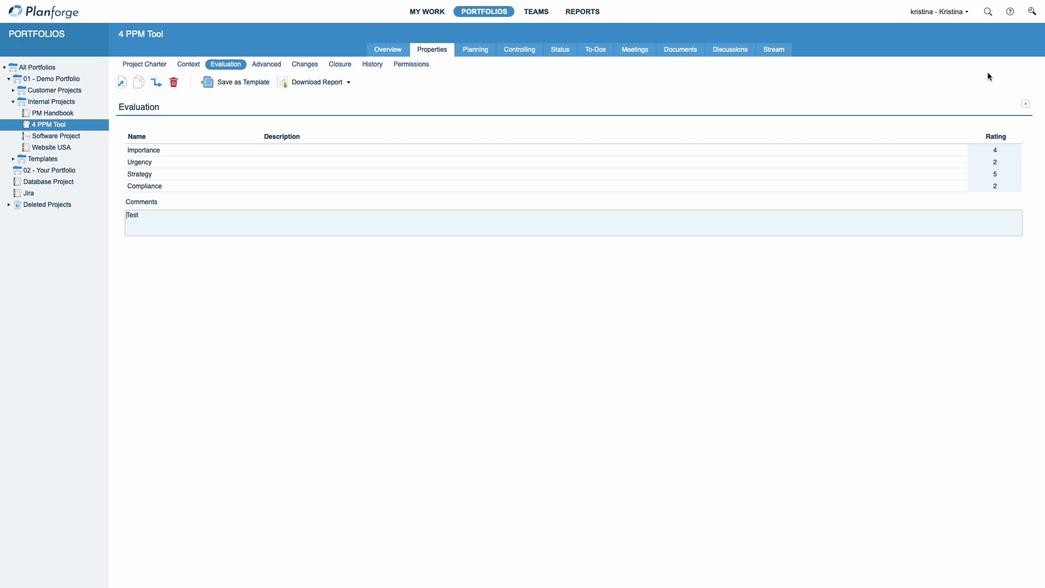
# Step: Compare project scores in the Analyze list for All Portfolios, 01 - Demo Portfolio and Customer Projects
pyautogui.click(46, 68)
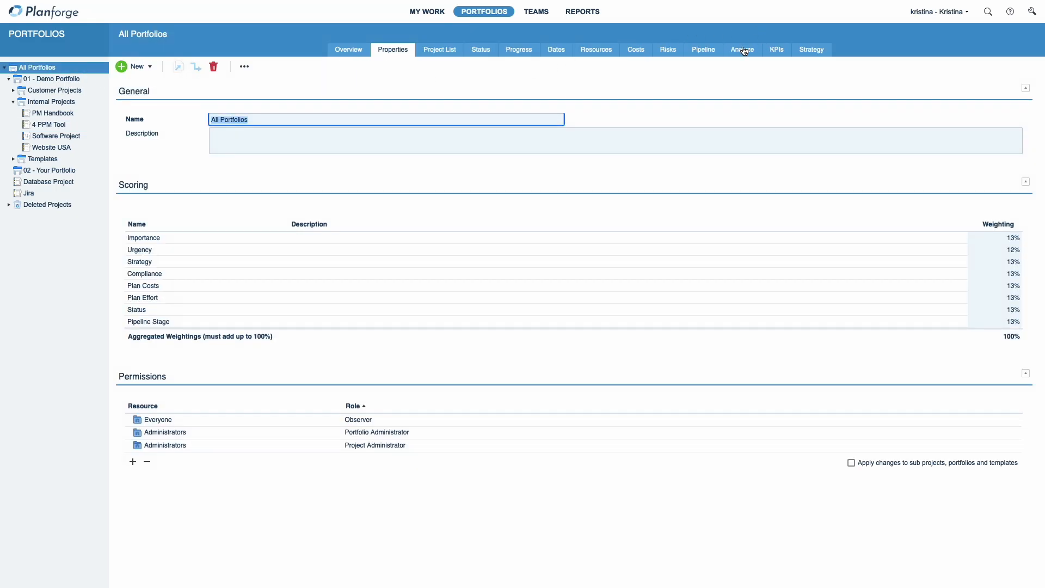
pyautogui.click(744, 50)
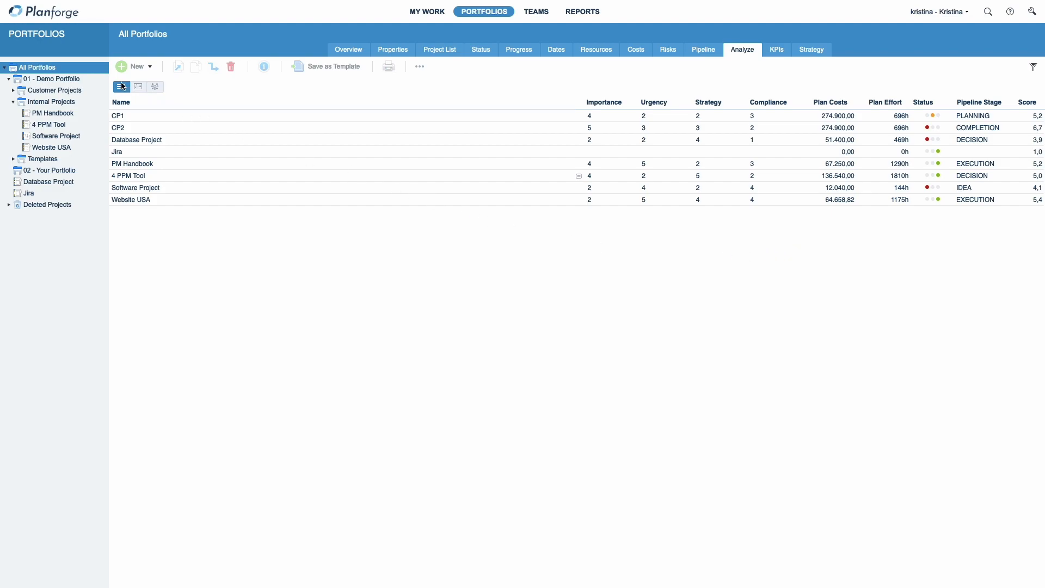
pyautogui.click(27, 80)
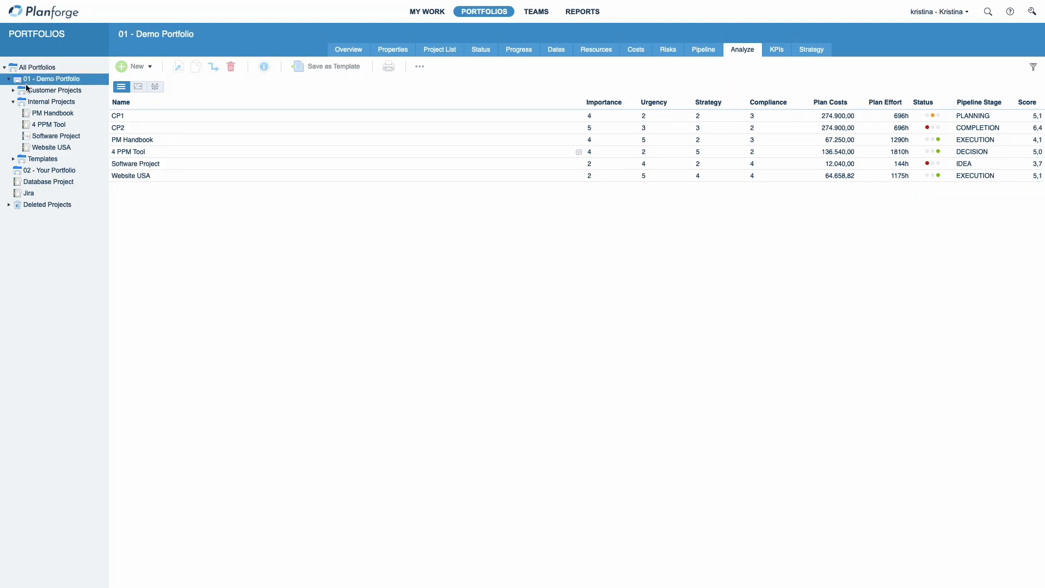
pyautogui.click(52, 90)
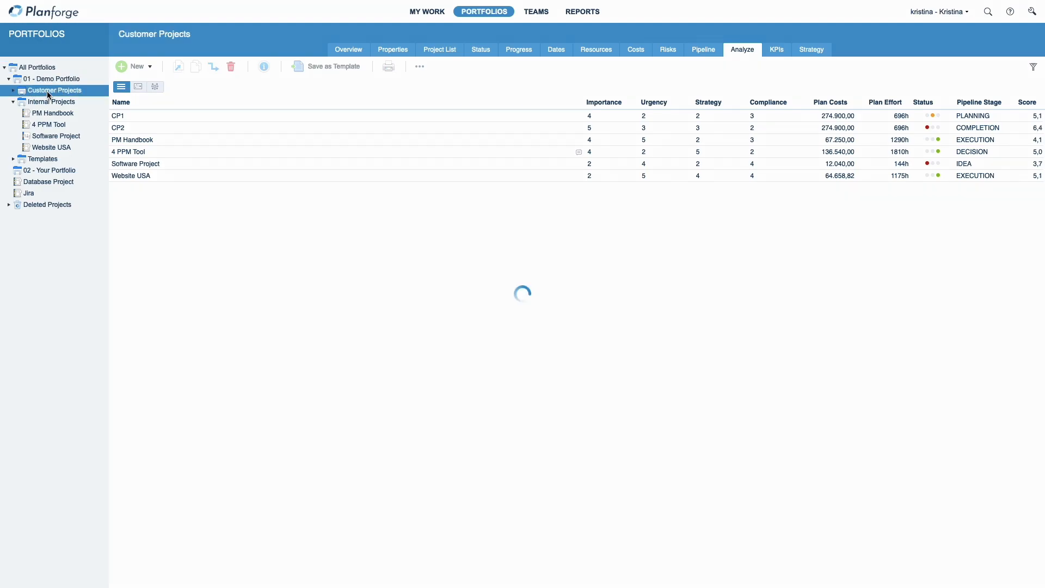
# Step: Review the scoring weightings of Customer Projects, 01 - Demo Portfolio and All Portfolios
pyautogui.click(388, 50)
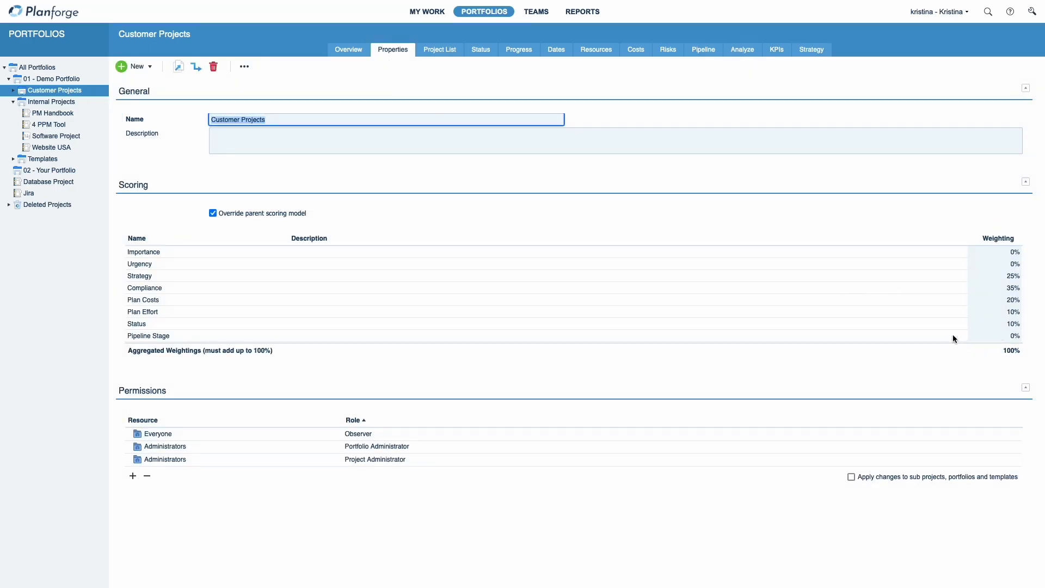
pyautogui.click(47, 80)
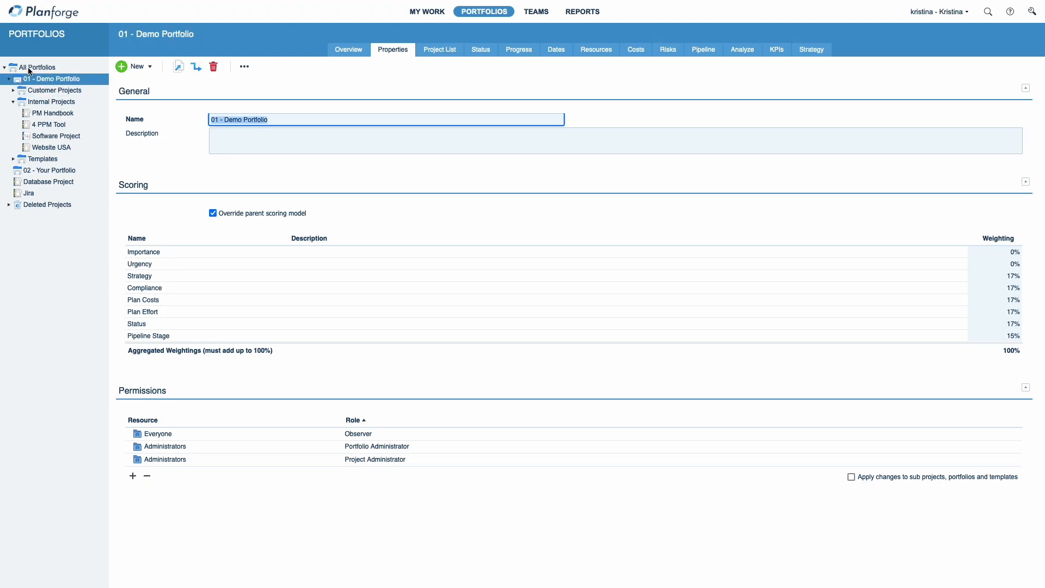
pyautogui.click(33, 69)
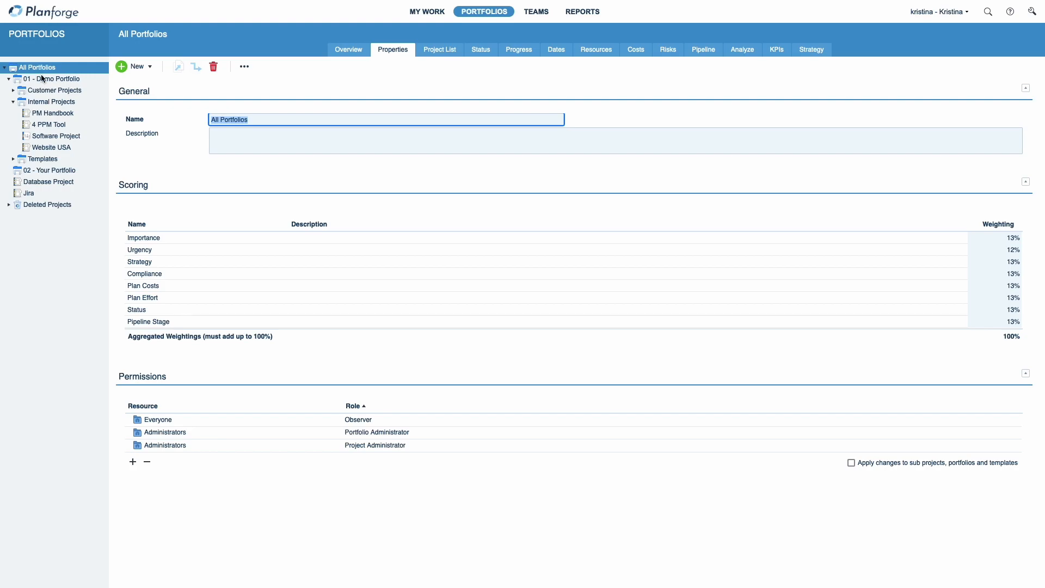
pyautogui.click(990, 249)
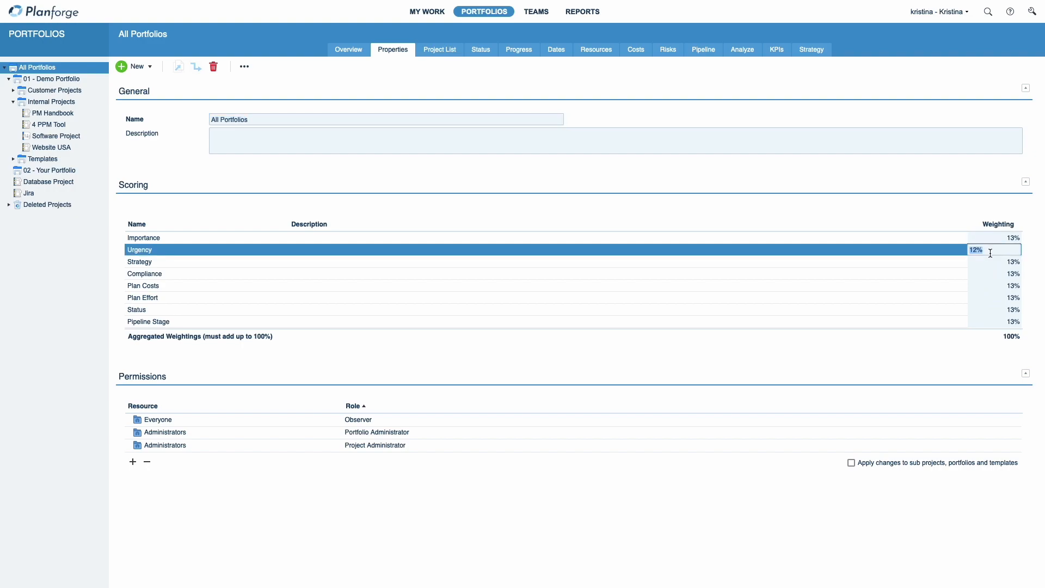
pyautogui.click(989, 263)
pyautogui.click(986, 277)
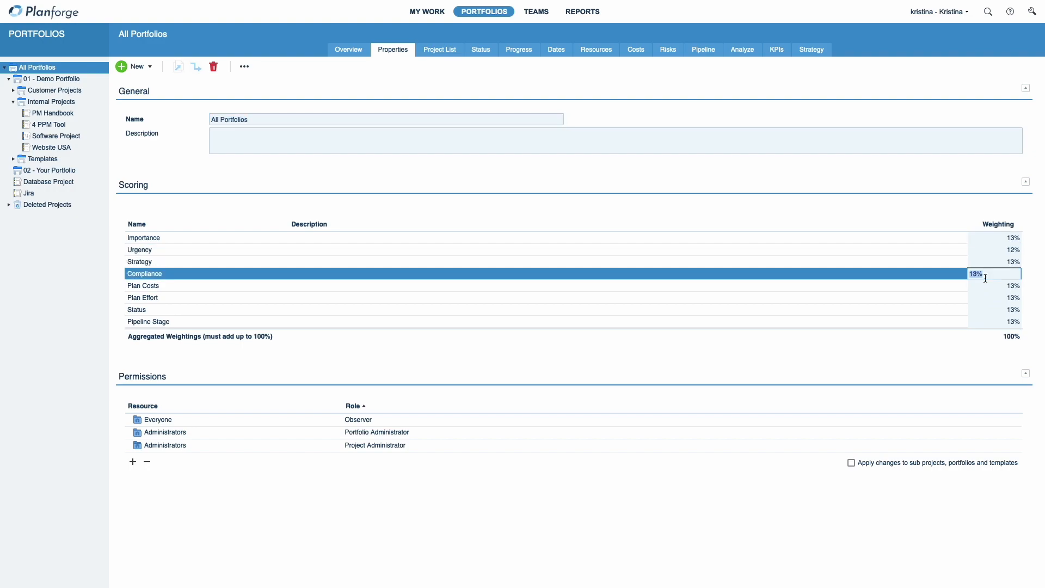
pyautogui.click(952, 352)
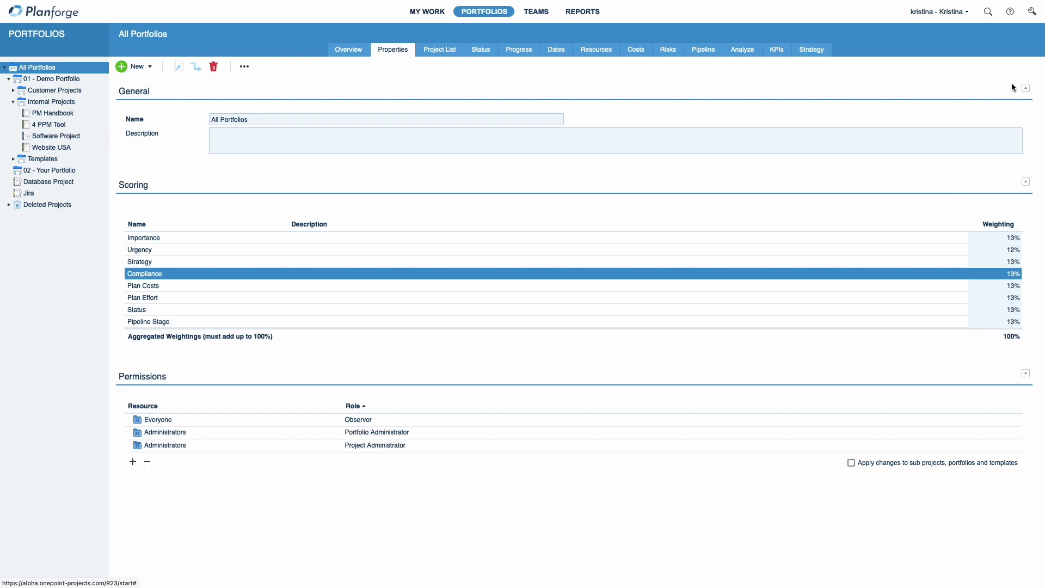
# Step: Open the Criteria administration and start a new criterion named Costs (P)
pyautogui.click(1031, 12)
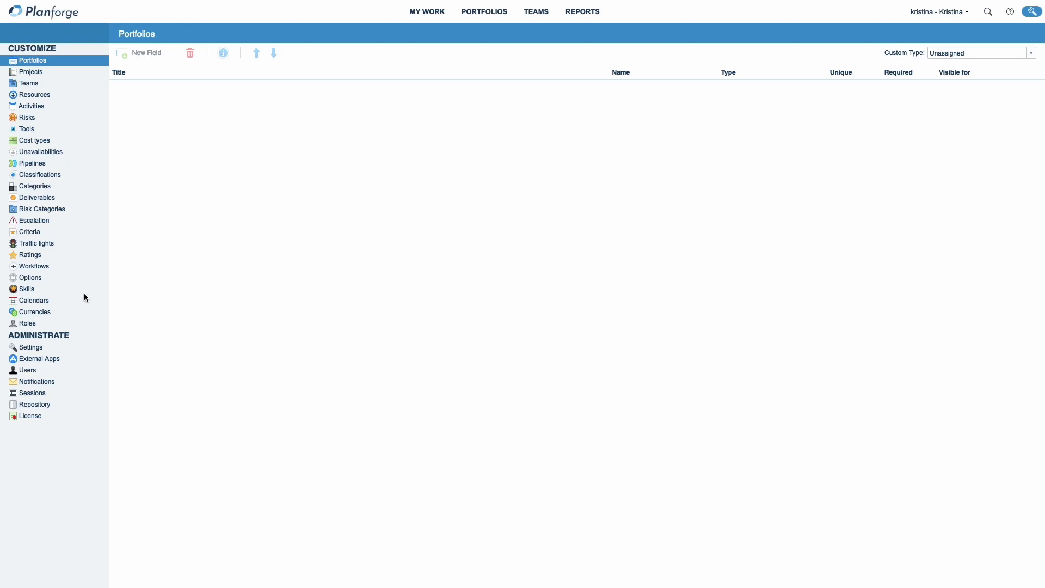
pyautogui.click(29, 237)
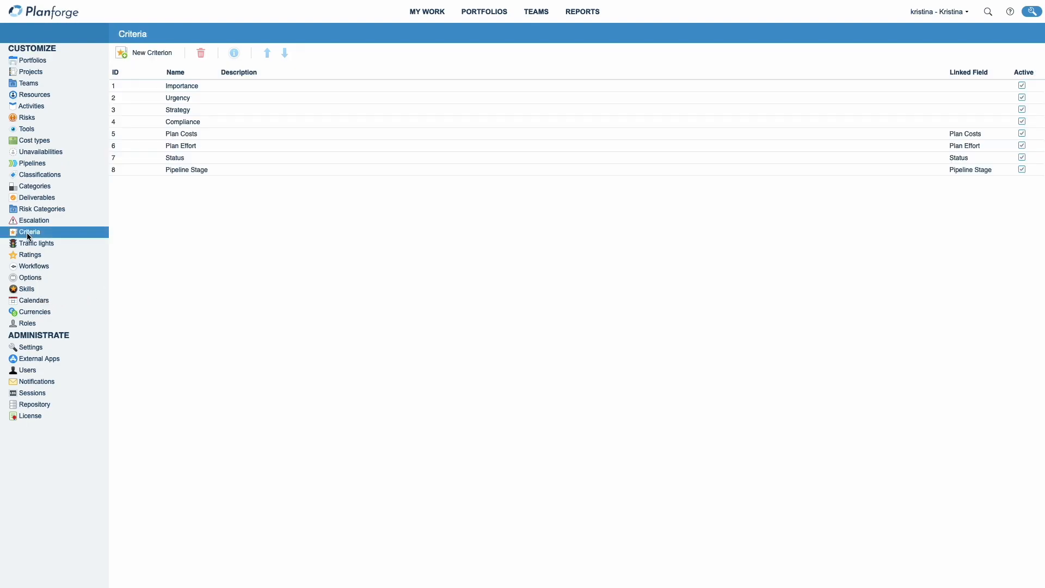
pyautogui.click(135, 57)
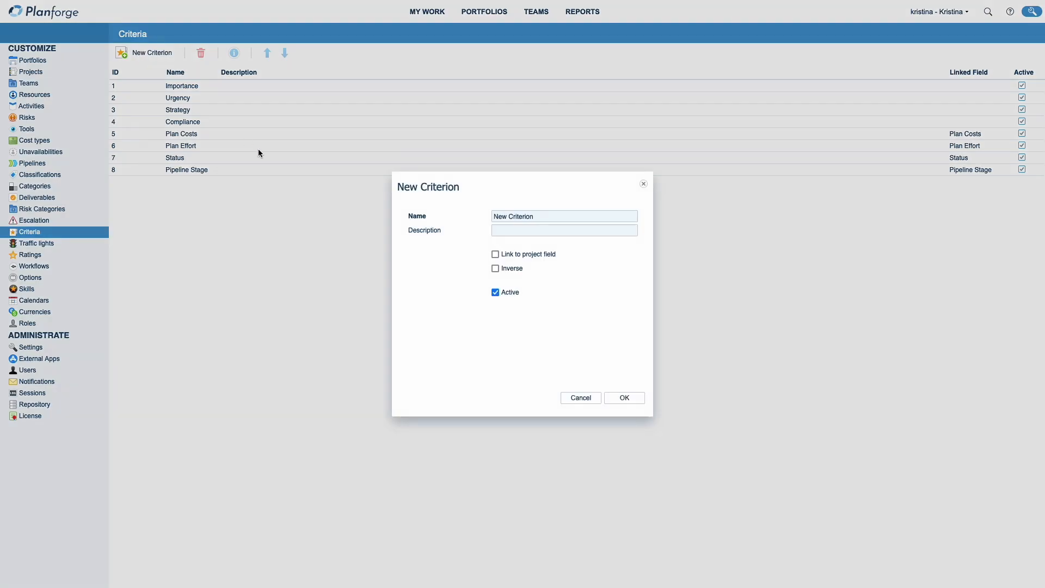
pyautogui.tripleClick(513, 215)
pyautogui.write('Costs (P)')
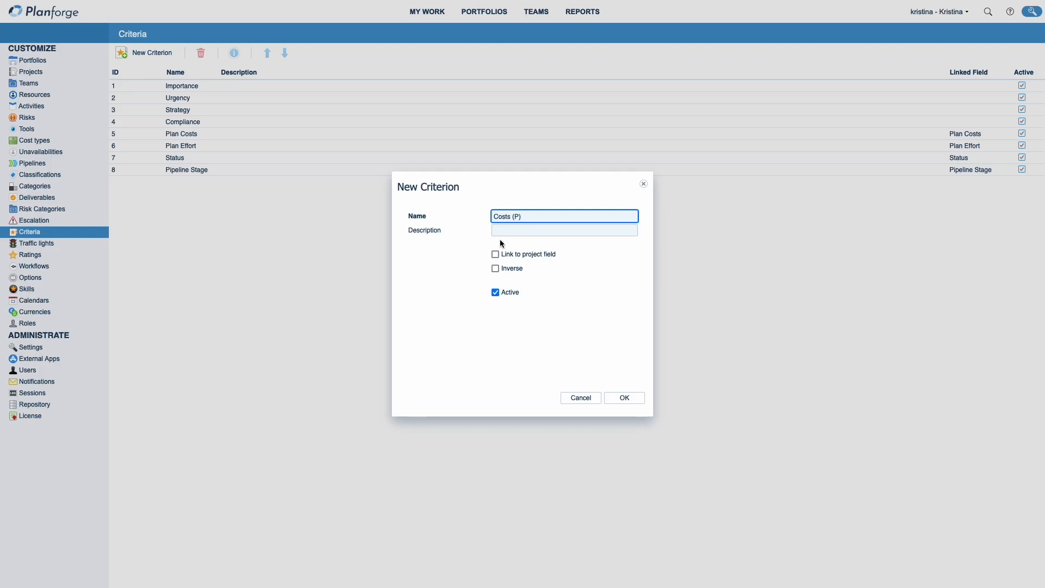
# Step: Link the new criterion to the Actual Costs project field and confirm it
pyautogui.click(495, 254)
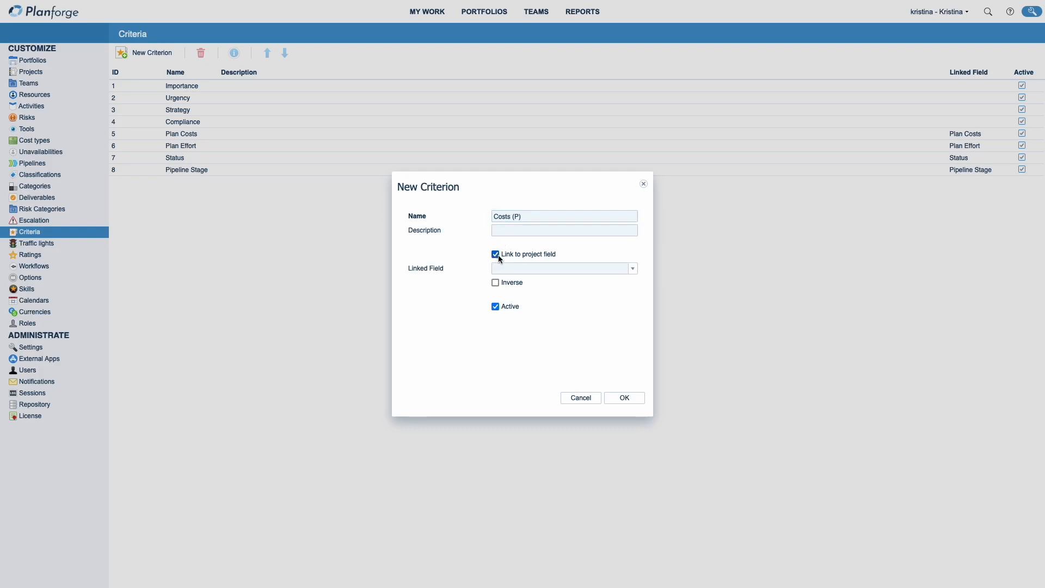
pyautogui.click(633, 270)
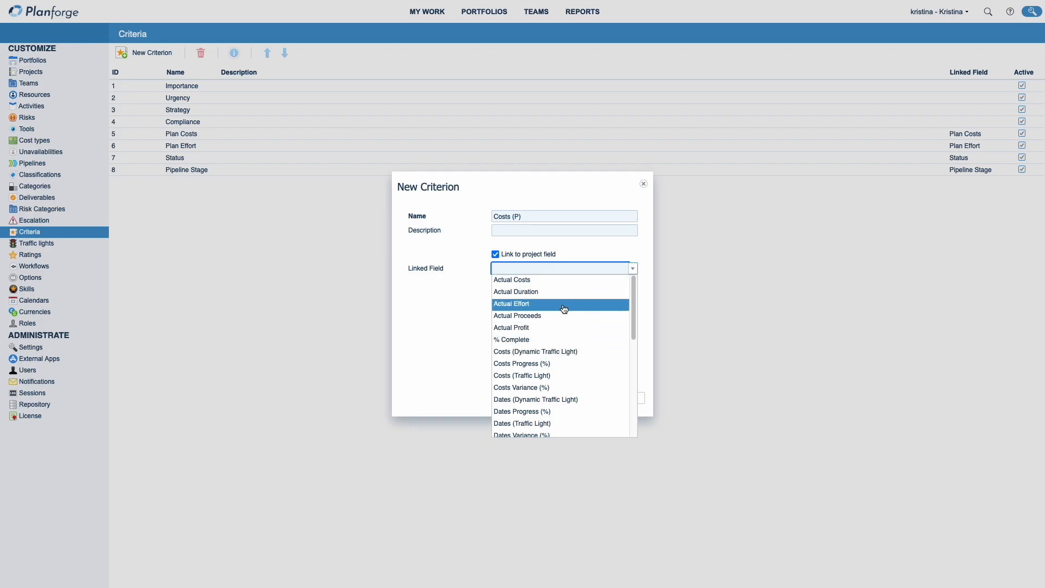
pyautogui.click(554, 280)
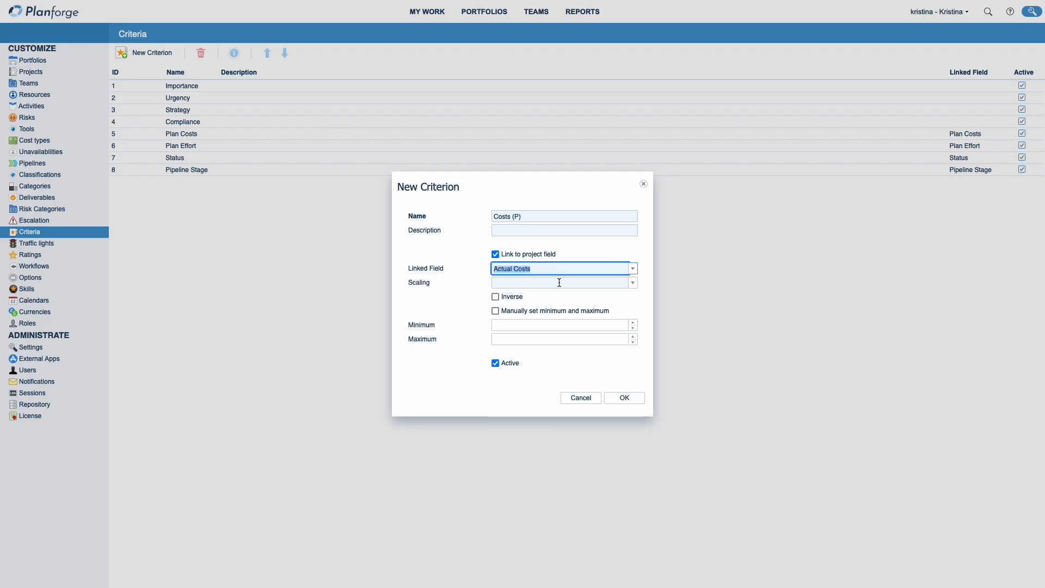
pyautogui.click(612, 400)
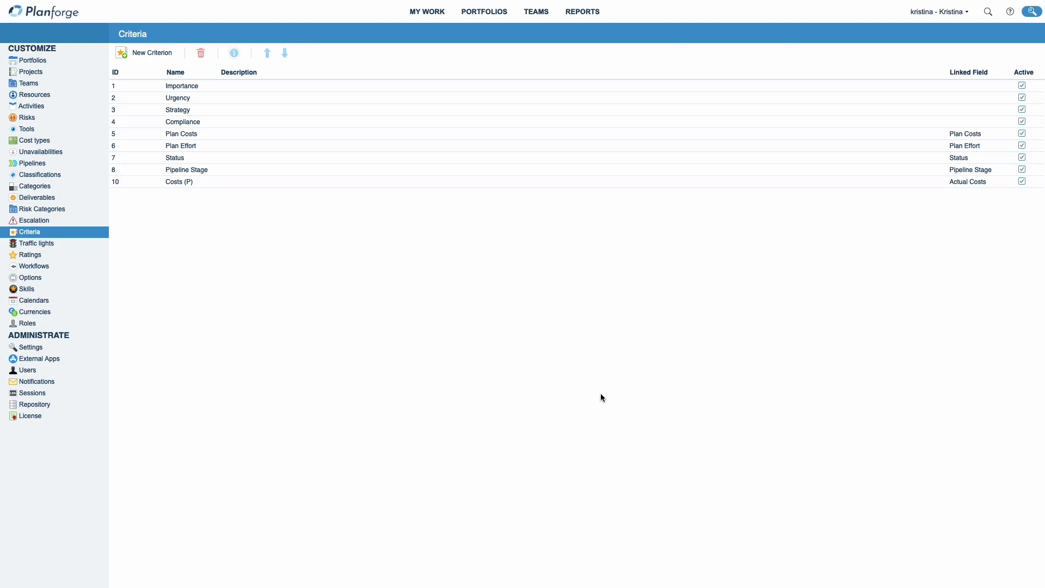
# Step: Move the Costs (P) criterion up three positions, directly below Plan Costs
pyautogui.click(185, 182)
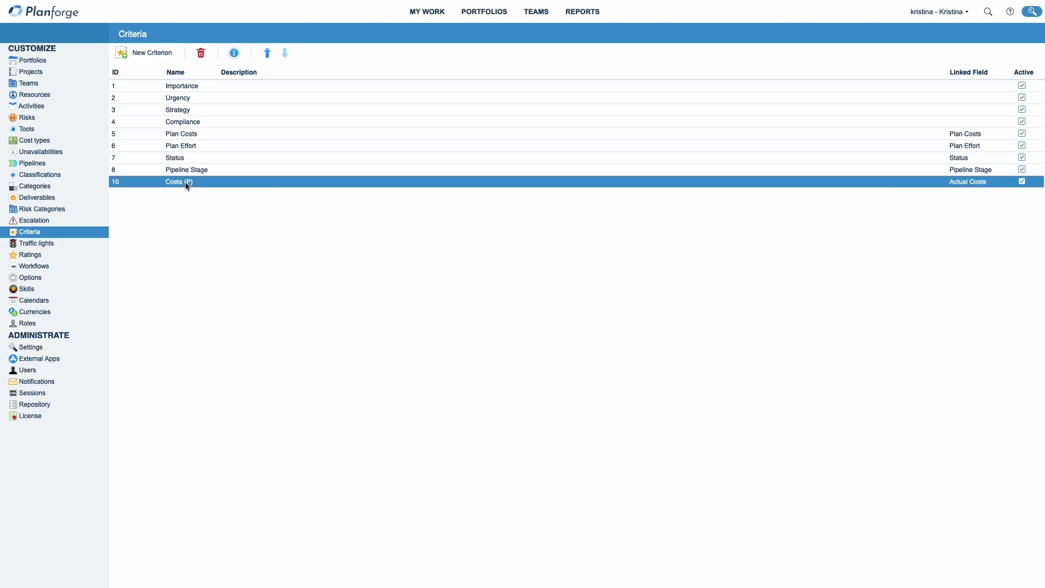
pyautogui.click(267, 57)
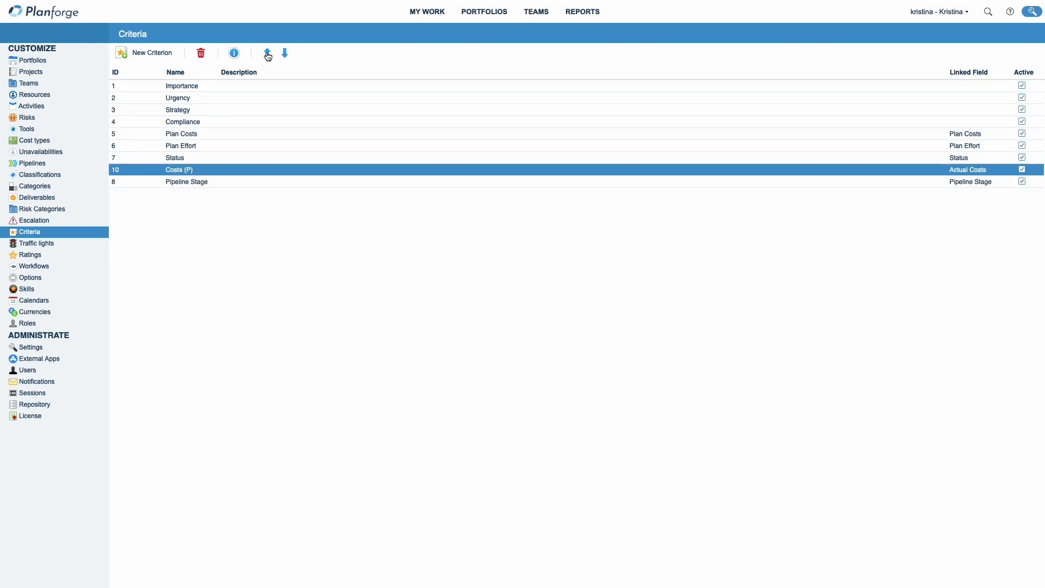
pyautogui.click(268, 57)
pyautogui.click(267, 56)
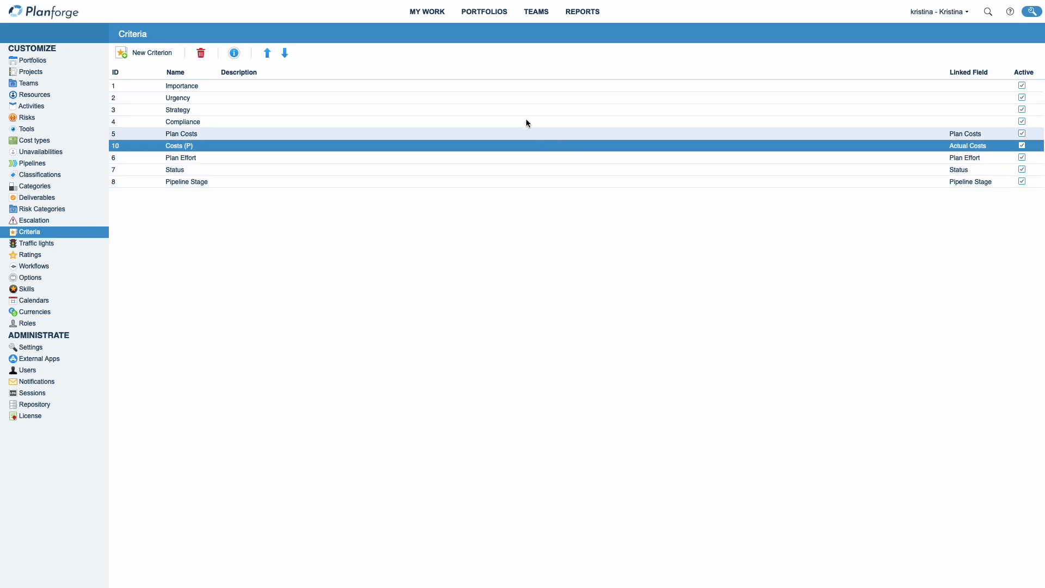
# Step: Check the All Portfolios Analyze list and matrix view, including the x-axis criterion choices
pyautogui.click(498, 18)
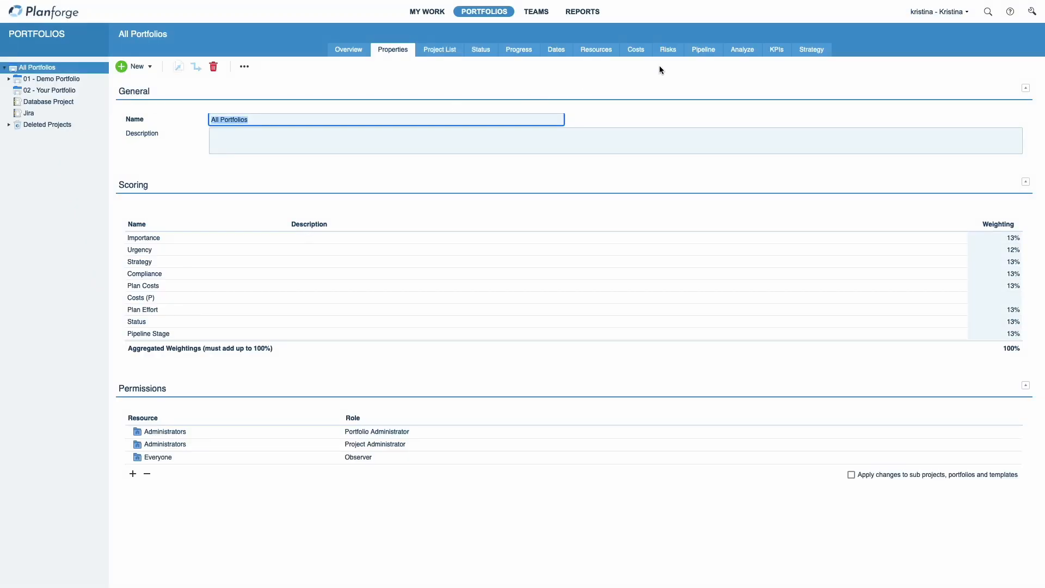
pyautogui.click(746, 49)
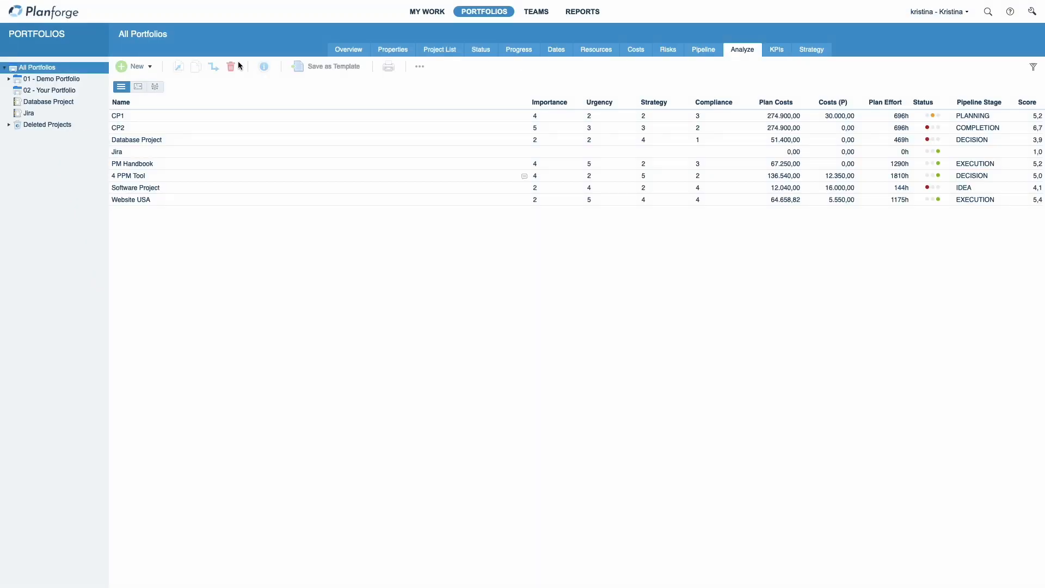
pyautogui.click(139, 88)
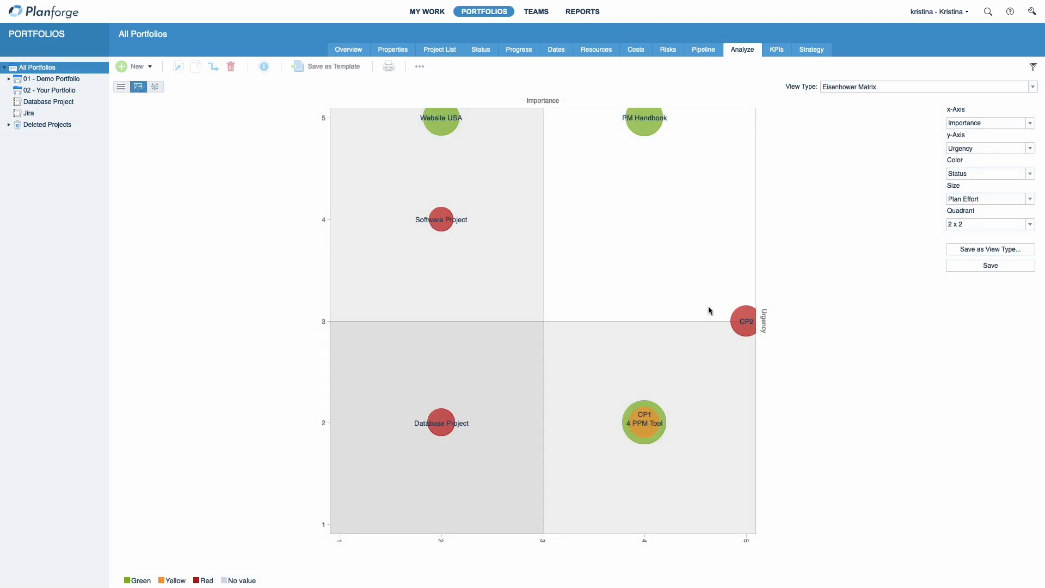
pyautogui.click(1029, 125)
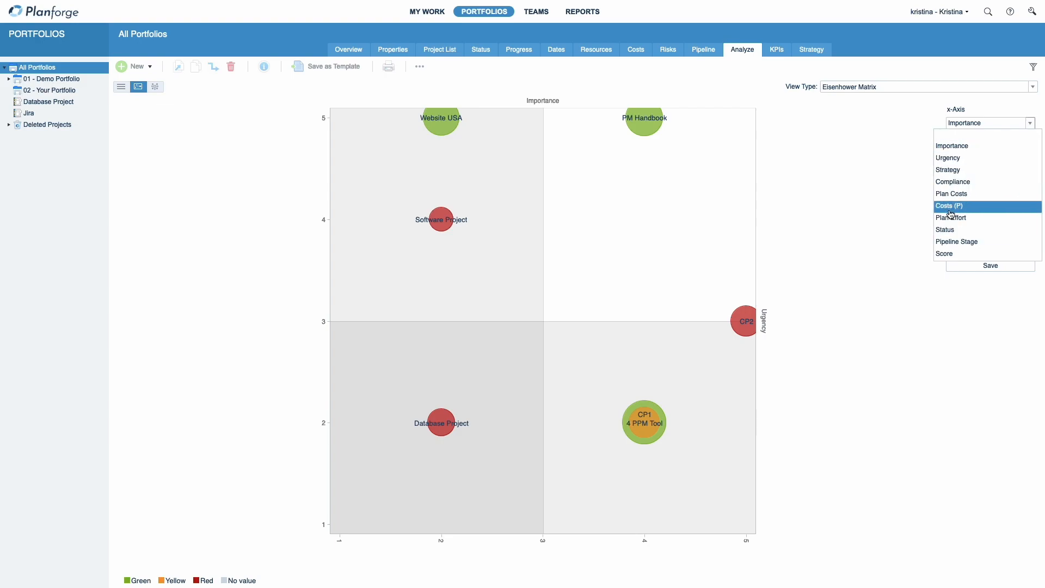
pyautogui.click(959, 146)
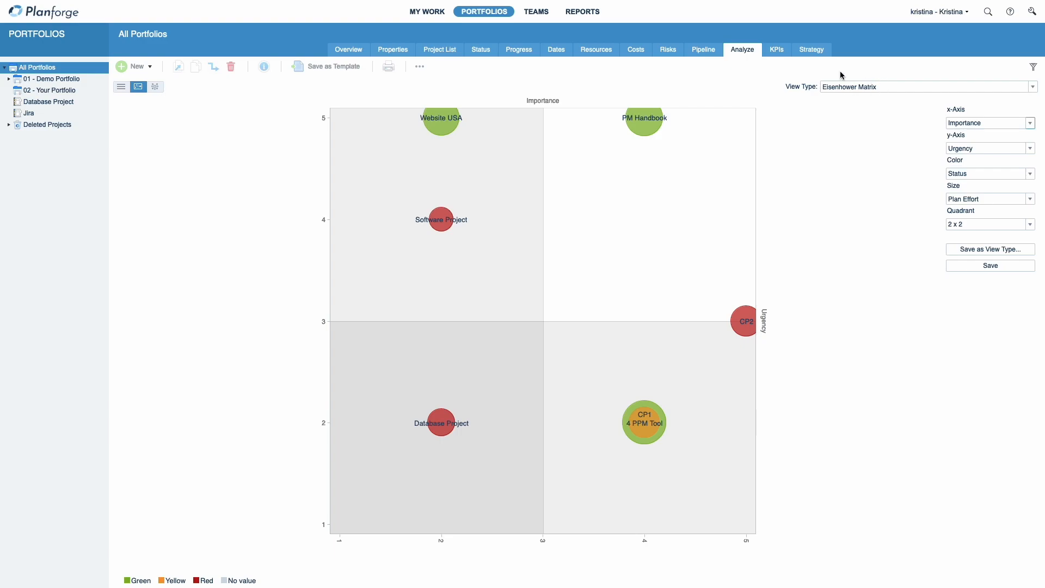
# Step: Set the matrix bubble colour to Pipeline Stage
pyautogui.click(886, 88)
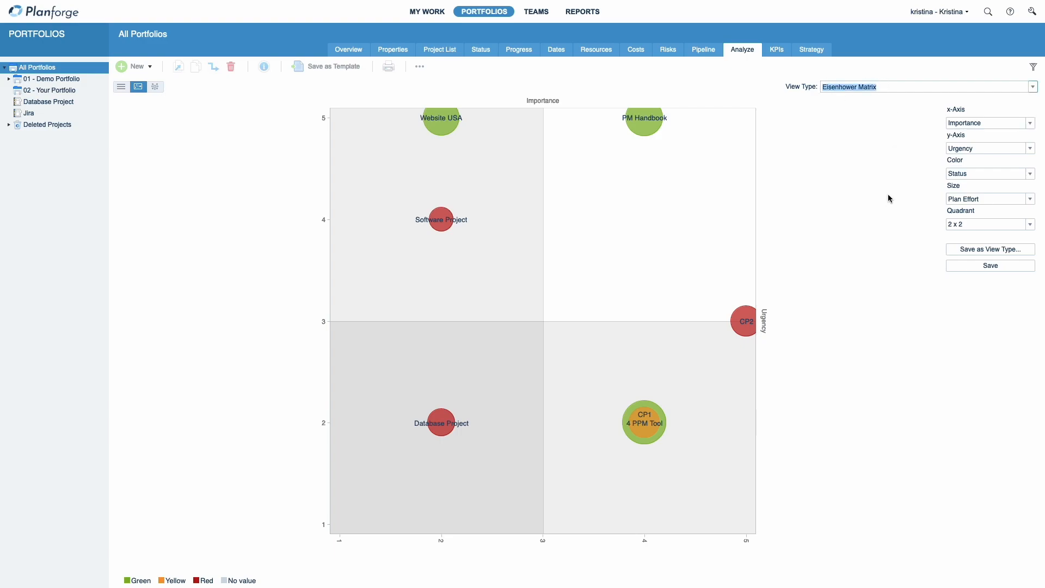
pyautogui.click(967, 152)
pyautogui.click(1030, 174)
pyautogui.click(983, 209)
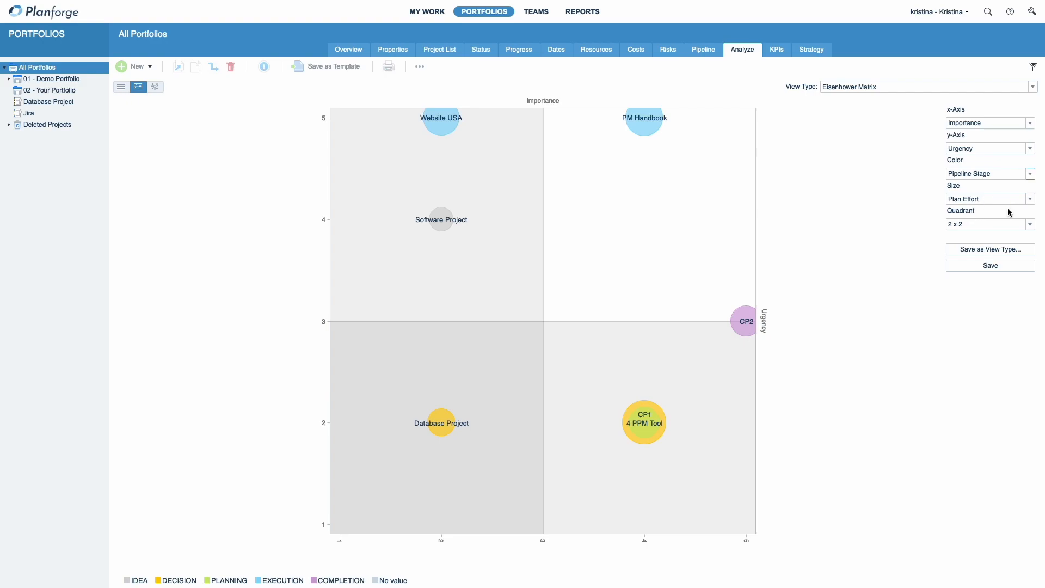
# Step: Set the matrix bubble size to Plan Effort
pyautogui.click(1030, 199)
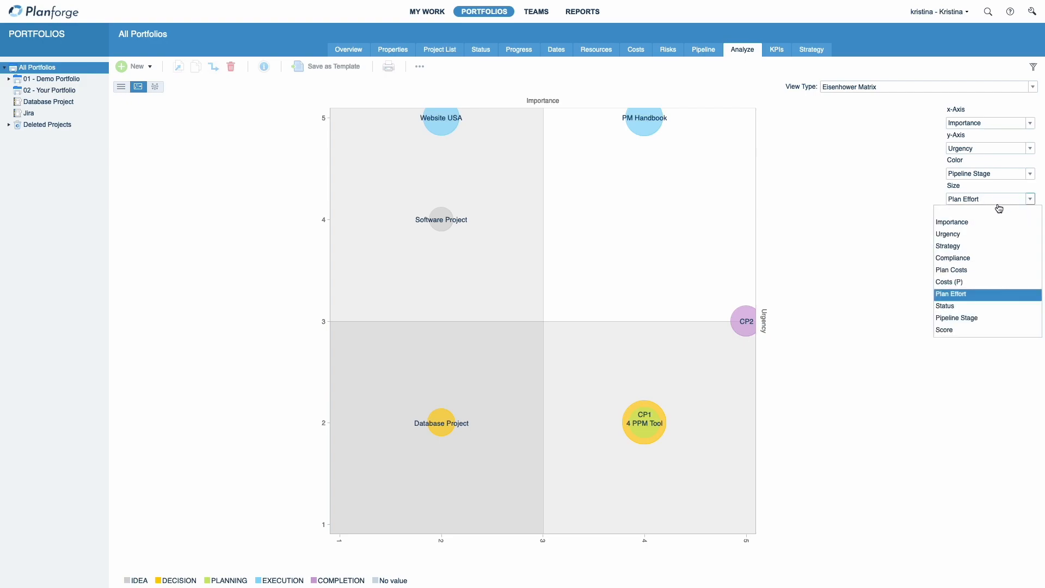
pyautogui.click(947, 296)
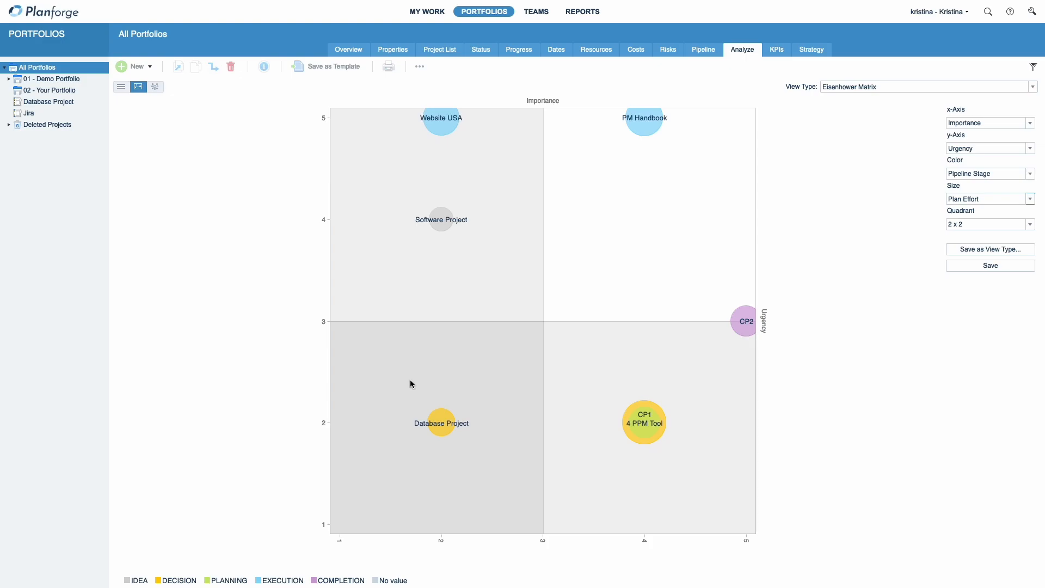
# Step: In the All Portfolios scoring properties, set the Costs (P) weighting to 2% and the Plan Costs weighting to 11%
pyautogui.click(393, 50)
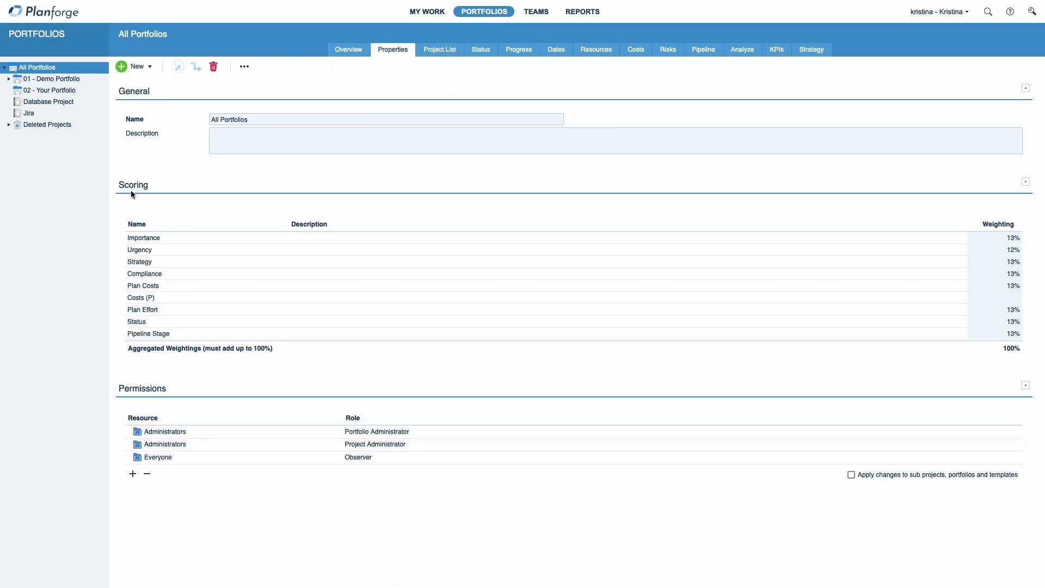
pyautogui.click(166, 297)
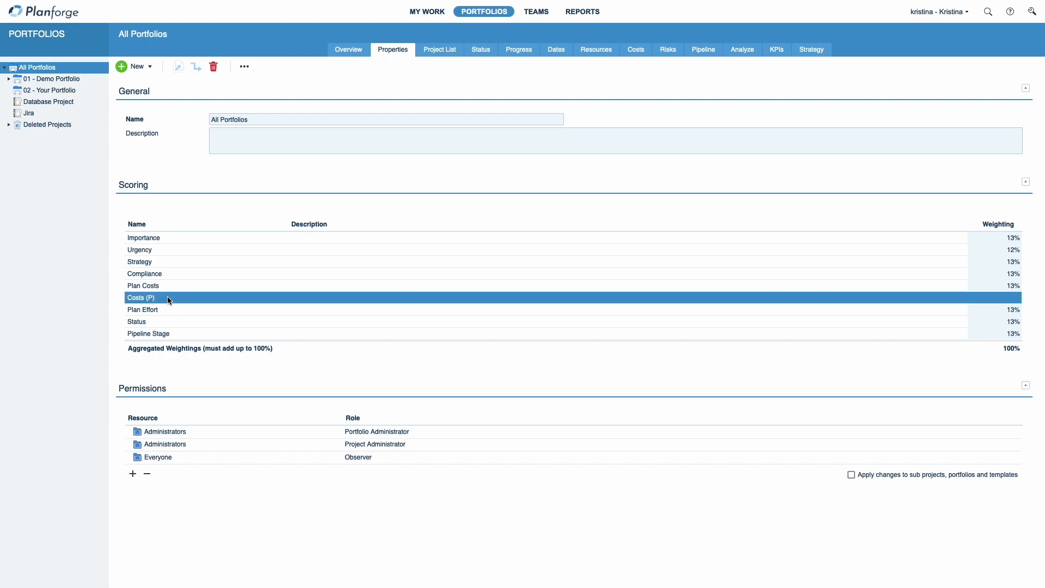
pyautogui.click(1010, 298)
pyautogui.write('2')
pyautogui.click(1006, 285)
pyautogui.write('11')
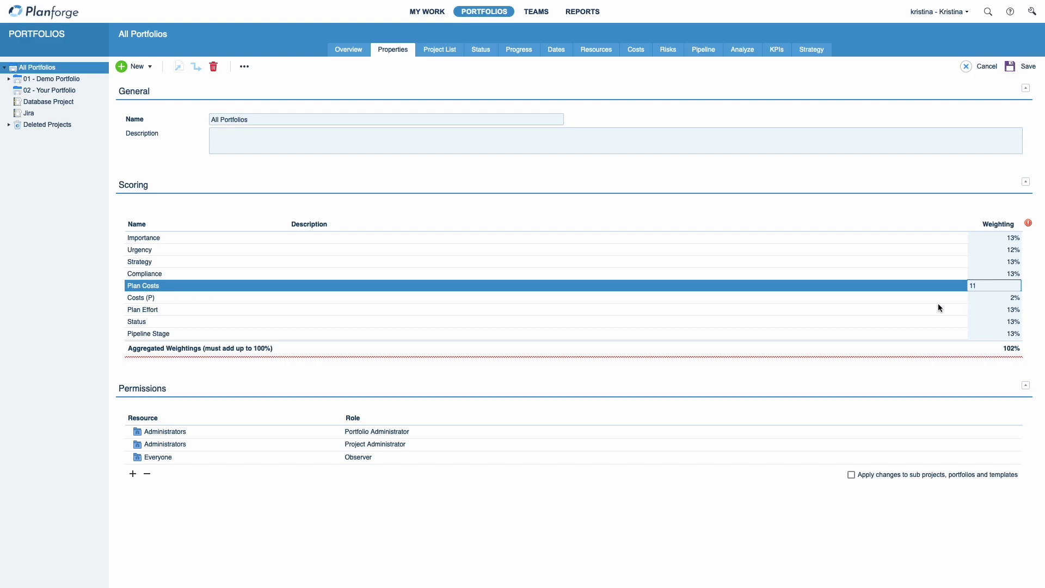
pyautogui.click(972, 334)
pyautogui.click(966, 348)
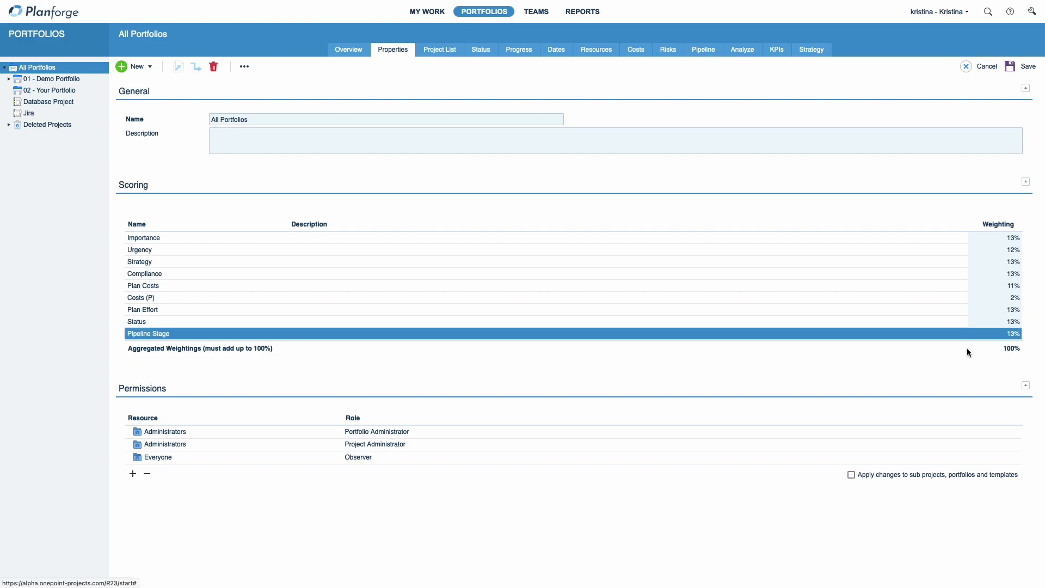
# Step: Return to the Analyze view and switch it to the list of project criteria values and scores
pyautogui.click(733, 52)
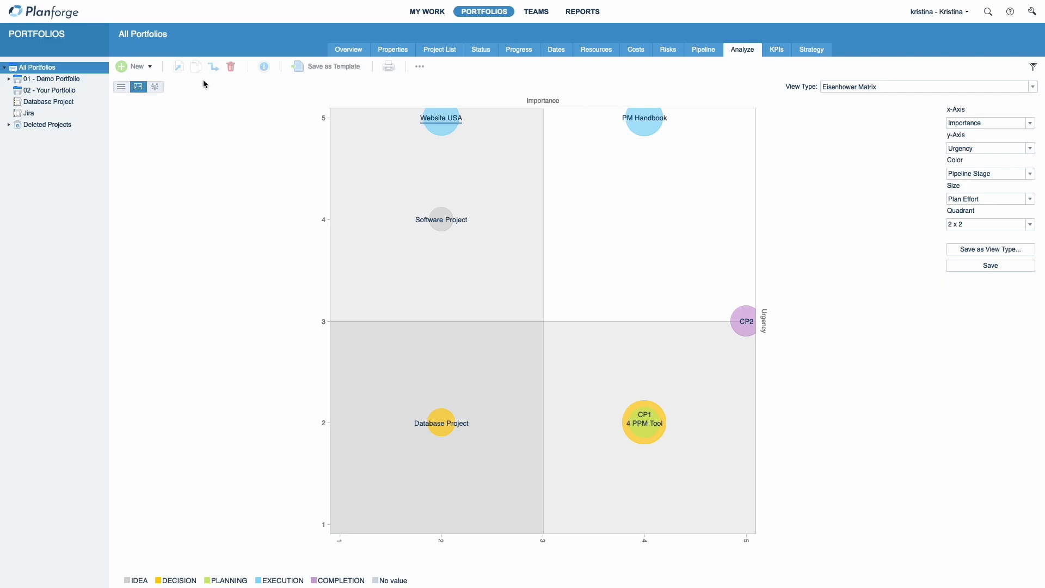
pyautogui.click(121, 87)
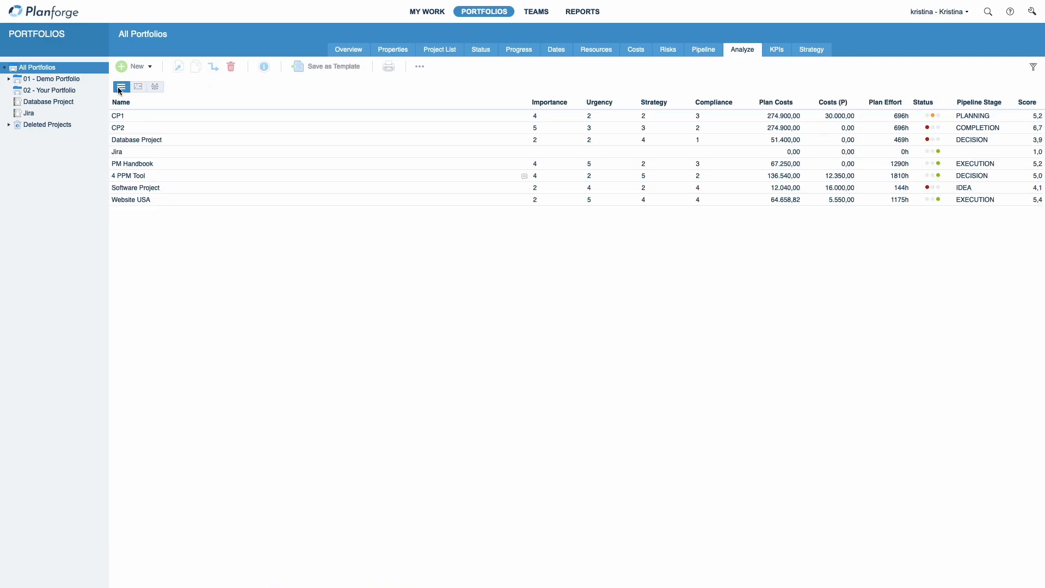